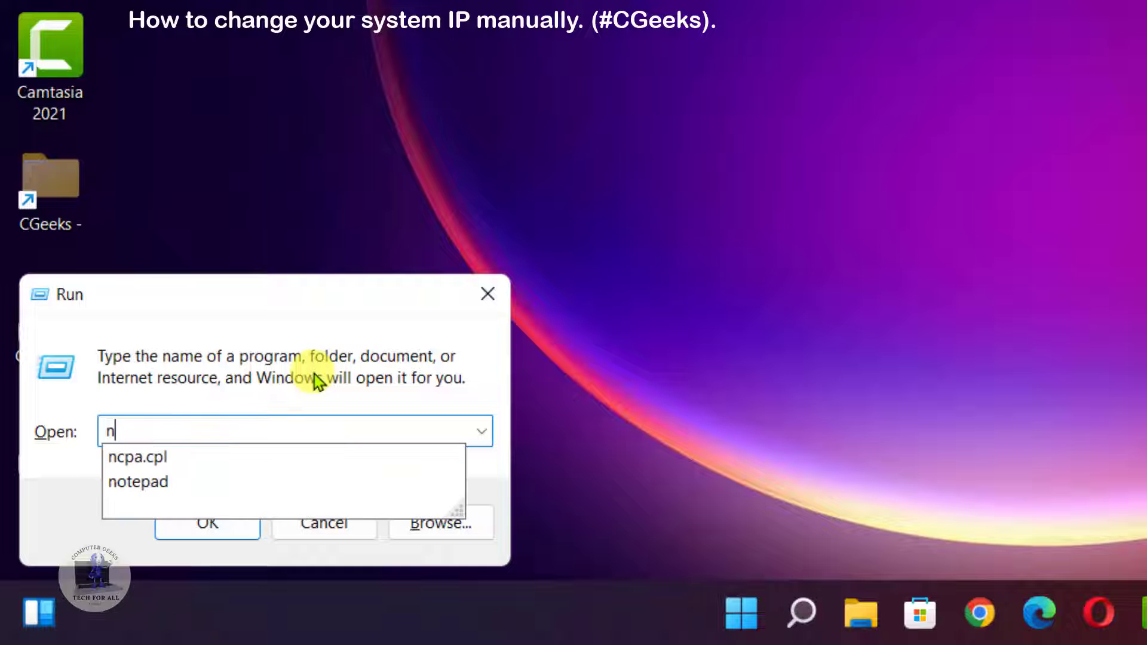
Open Network Connections by running ncpa.cpl and move its window toward the upper edge of the desktop.
{"action": "type", "text": "cpl"}
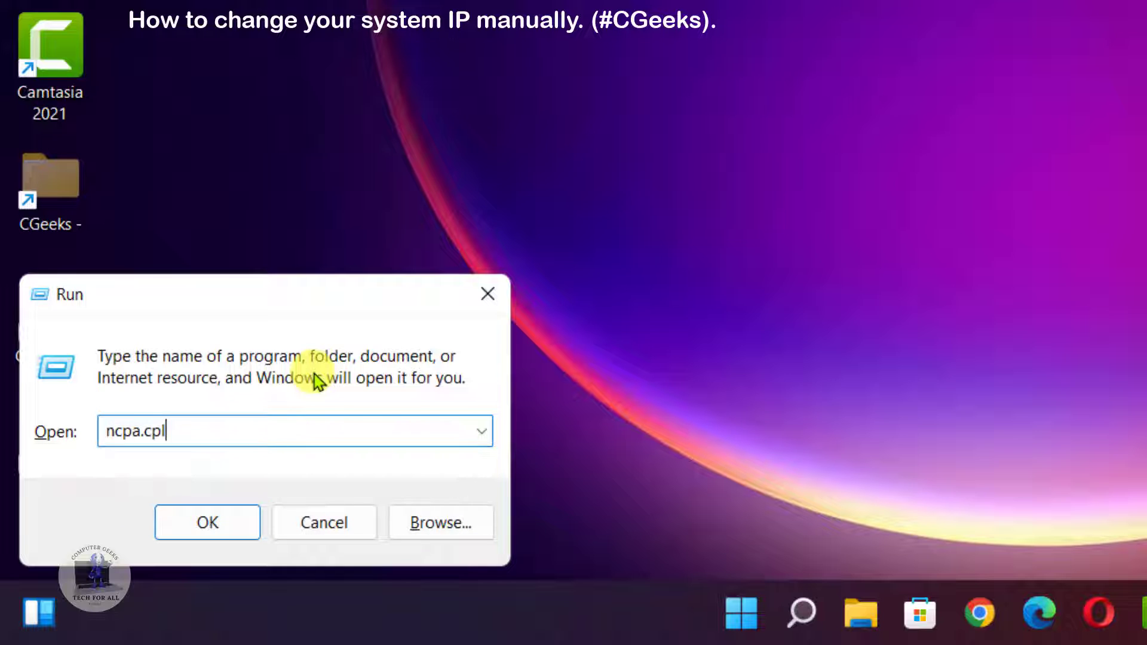
{"action": "key", "text": "Return"}
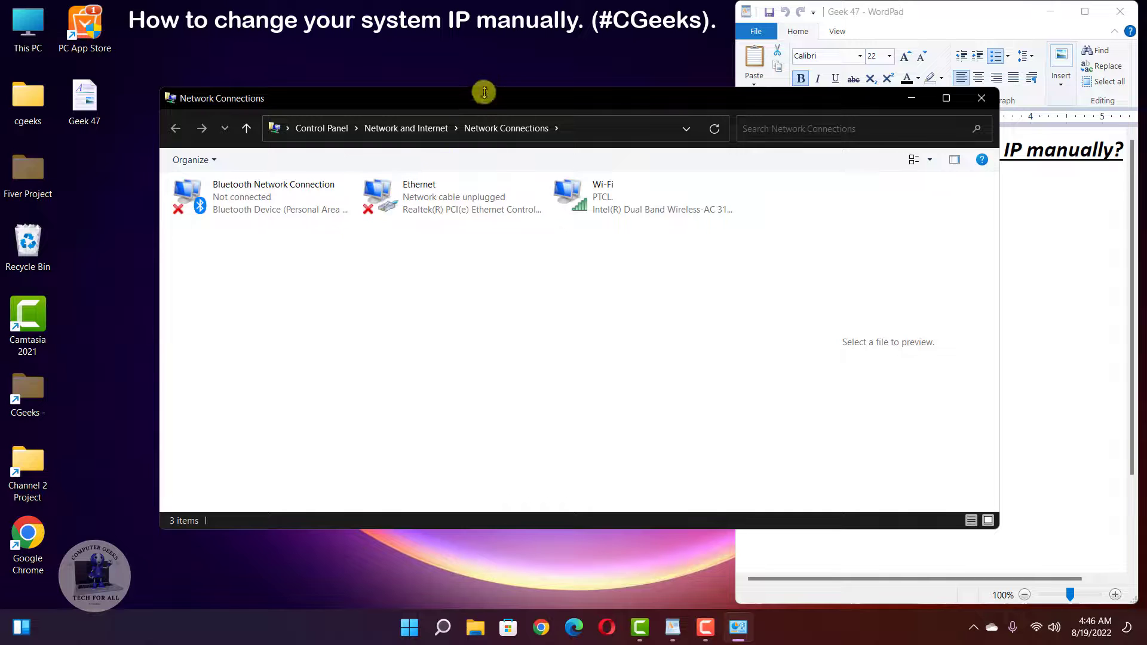
{"action": "left_click_drag", "start_coordinate": [479, 94], "coordinate": [432, 43]}
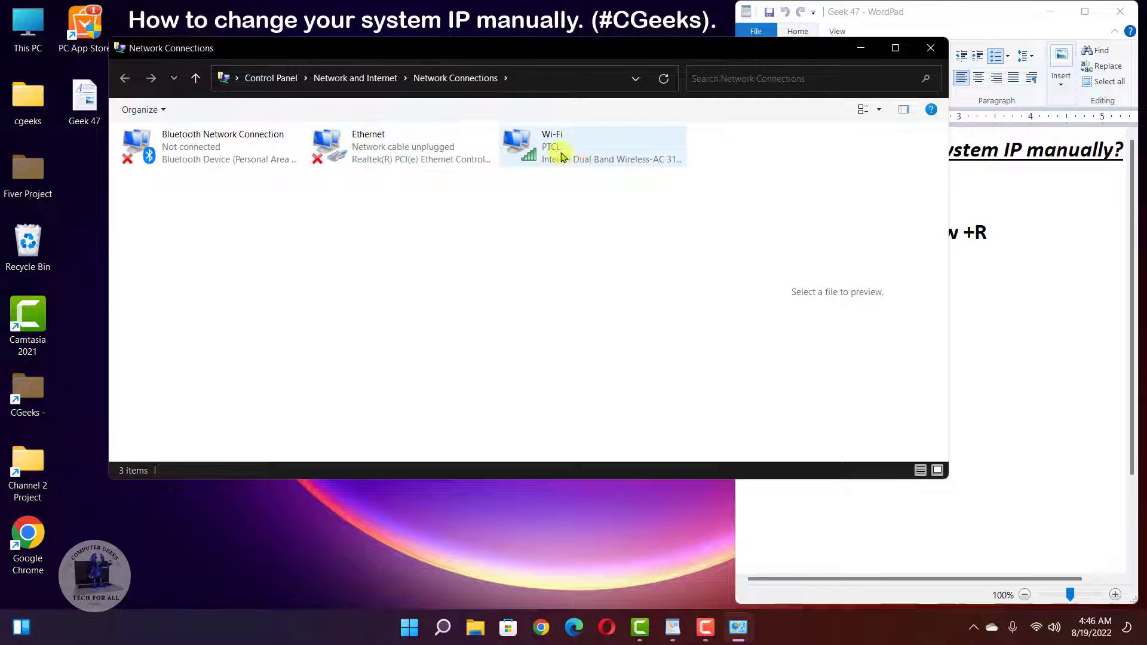
Open the Internet Protocol Version 4 (TCP/IPv4) properties of the Wi-Fi adapter.
{"action": "right_click", "coordinate": [527, 148]}
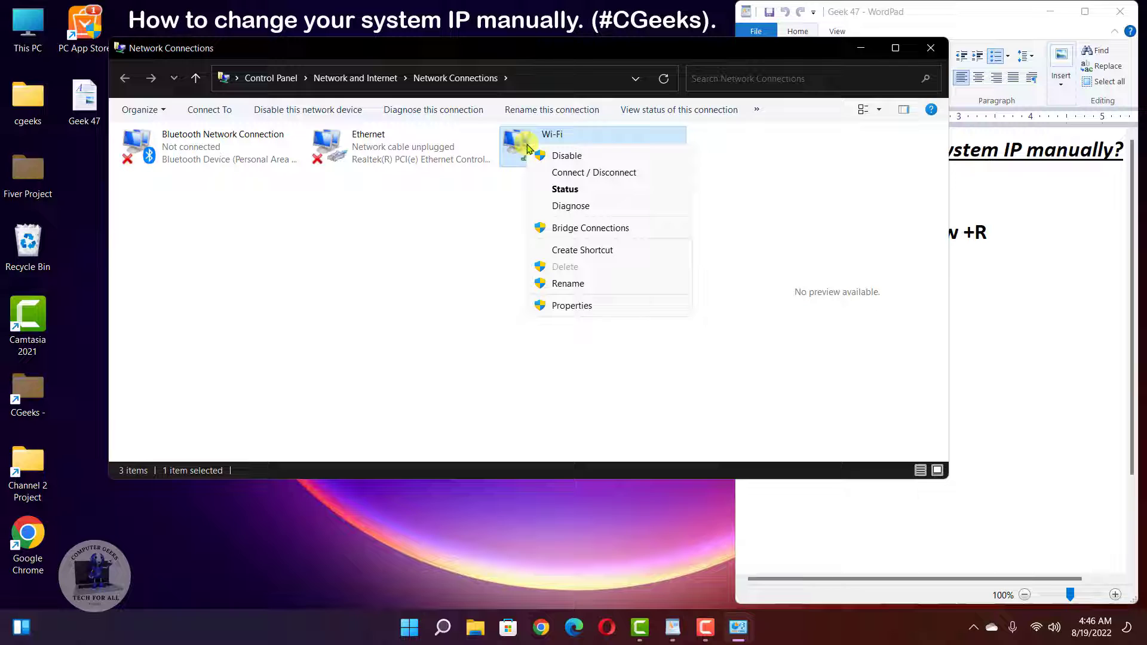
{"action": "left_click", "coordinate": [571, 306]}
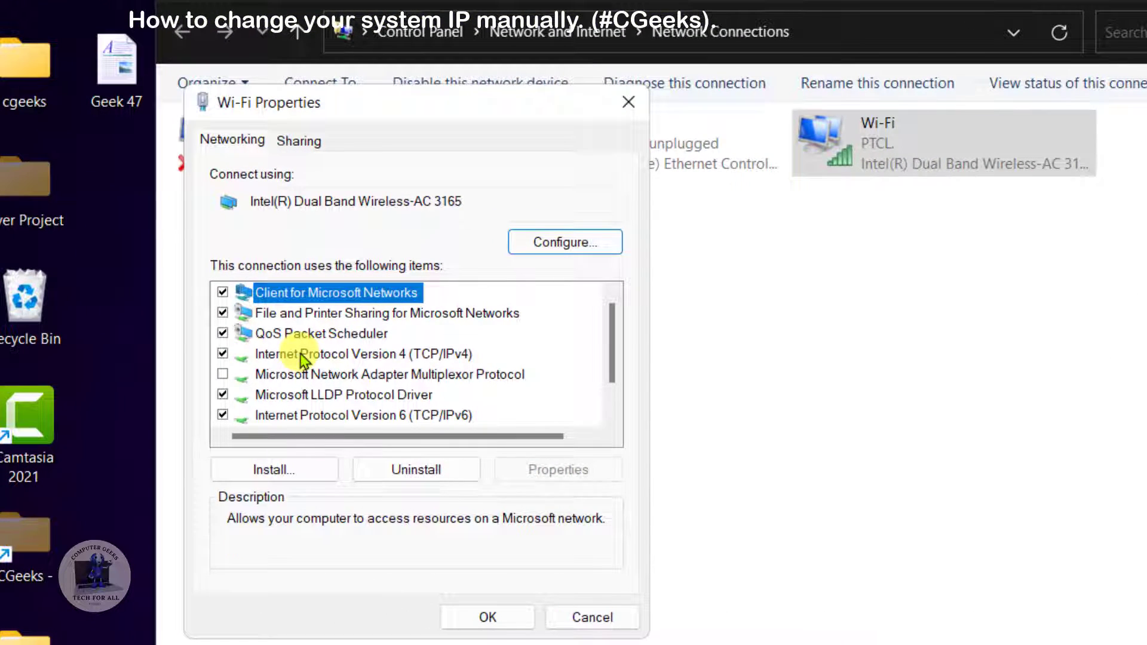
{"action": "left_click", "coordinate": [301, 354]}
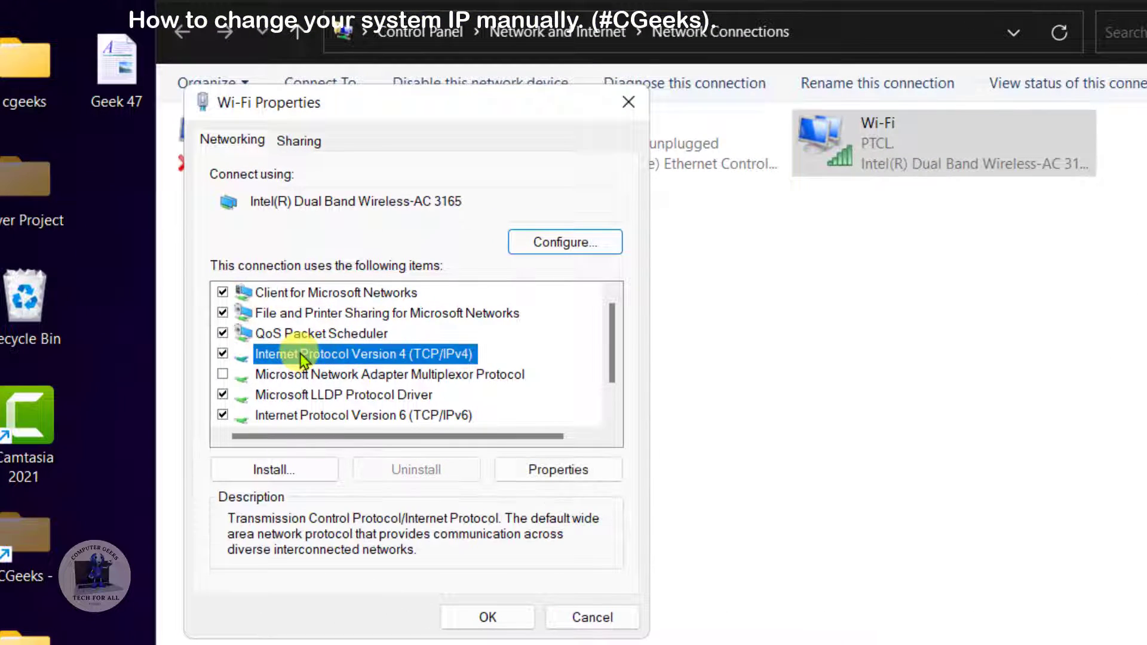
{"action": "left_click", "coordinate": [559, 470]}
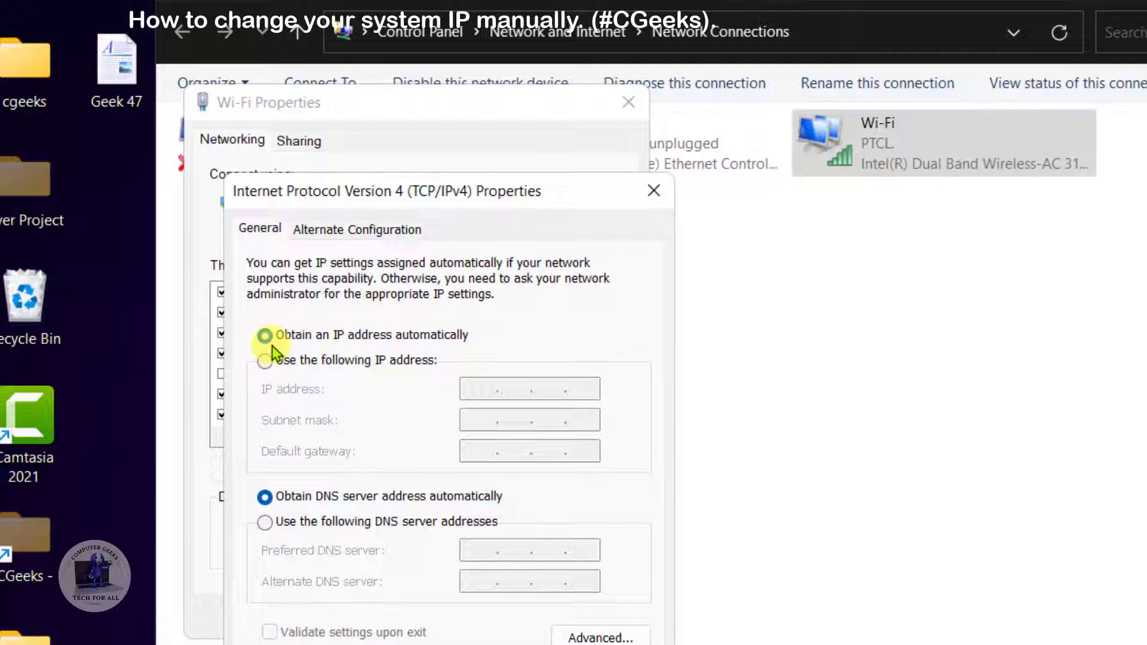
Switch IPv4 to a manually specified address and set the IP address to 206.71.50.201 with subnet mask 255.255.255.0.
{"action": "left_click", "coordinate": [265, 362]}
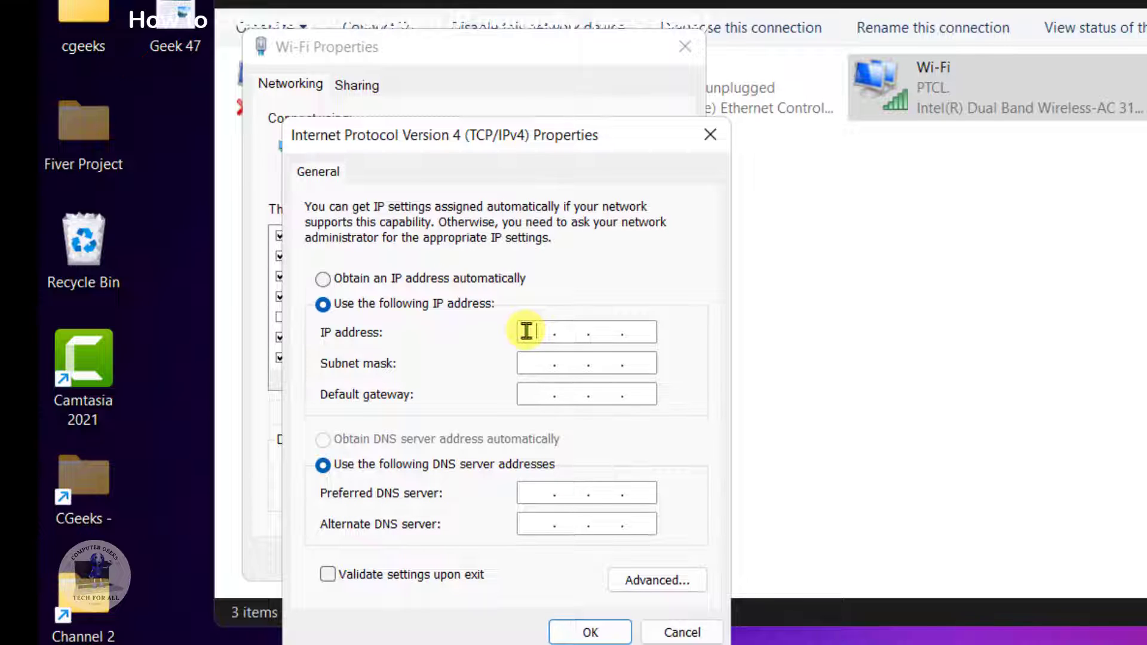
{"action": "left_click", "coordinate": [526, 331]}
{"action": "type", "text": "206 . 71 . 50 . 201"}
{"action": "key", "text": "Tab"}
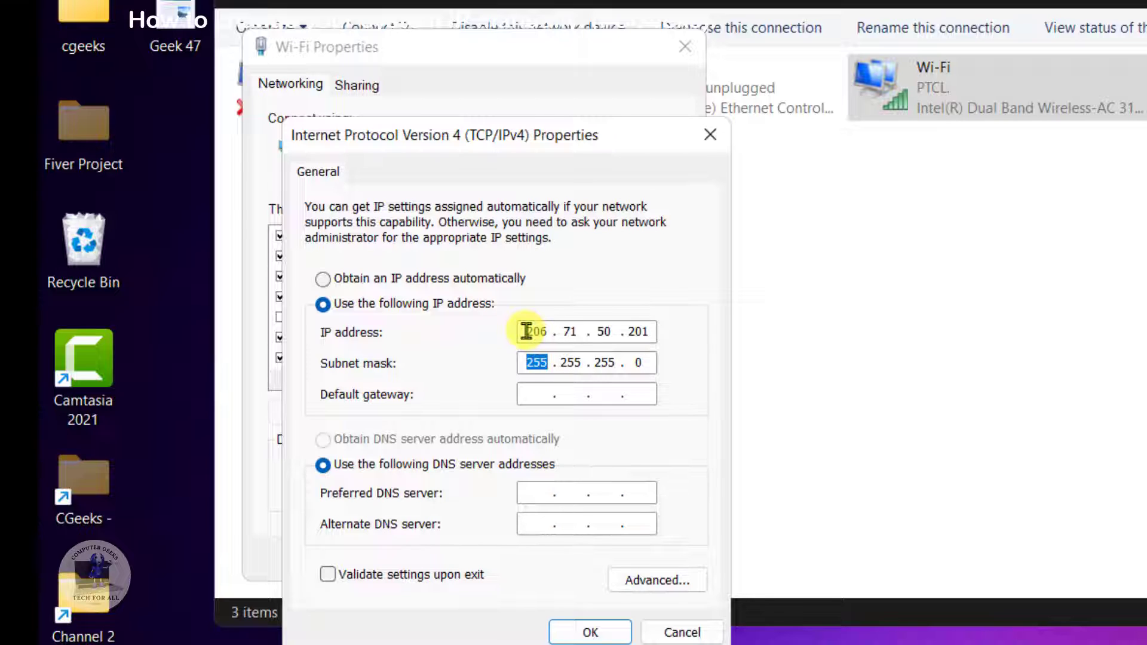
Set the default gateway to 206.71.50.200.
{"action": "key", "text": "Tab"}
{"action": "type", "text": "206.71.50."}
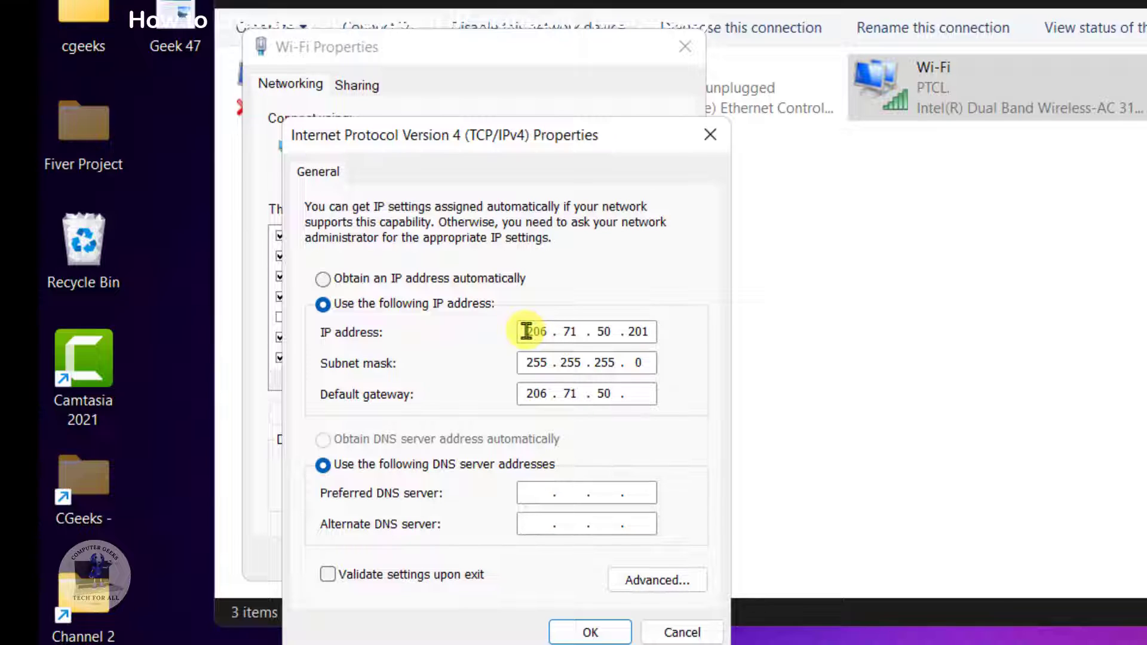
{"action": "type", "text": "200"}
Set the preferred DNS server to 8.8.8.8 and the alternate to 8.8.4.4, then save the Wi-Fi configuration despite the multiple gateways.
{"action": "key", "text": "Tab"}
{"action": "key", "text": "Tab"}
{"action": "type", "text": "8.8.8.8"}
{"action": "type", "text": "8.8.4.4"}
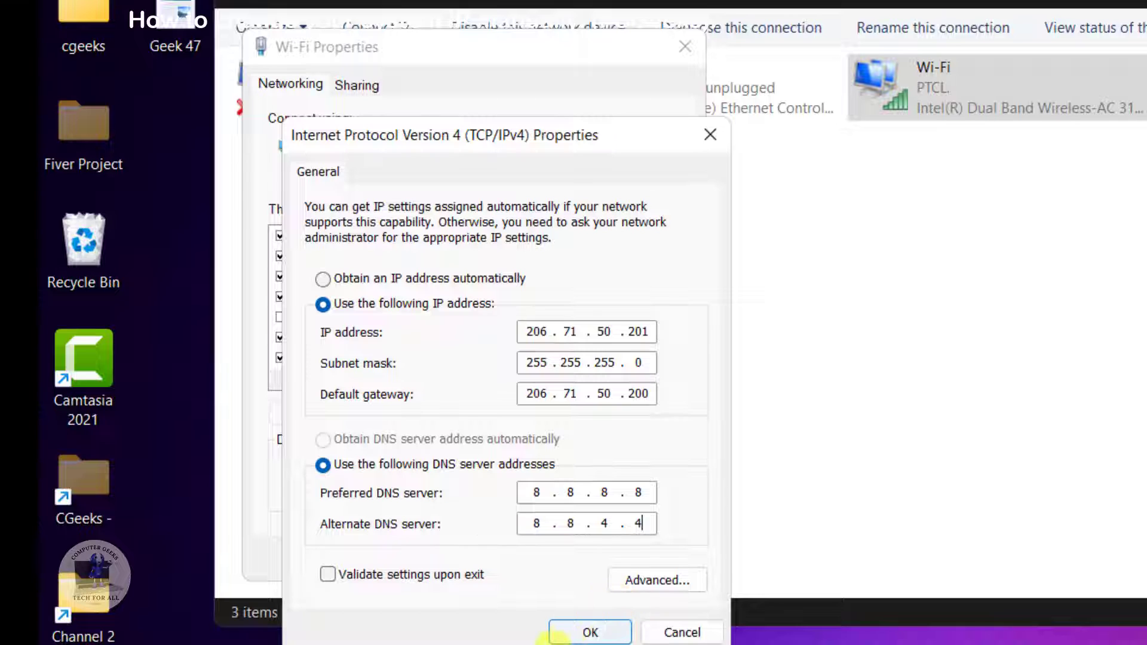
{"action": "left_click", "coordinate": [606, 638]}
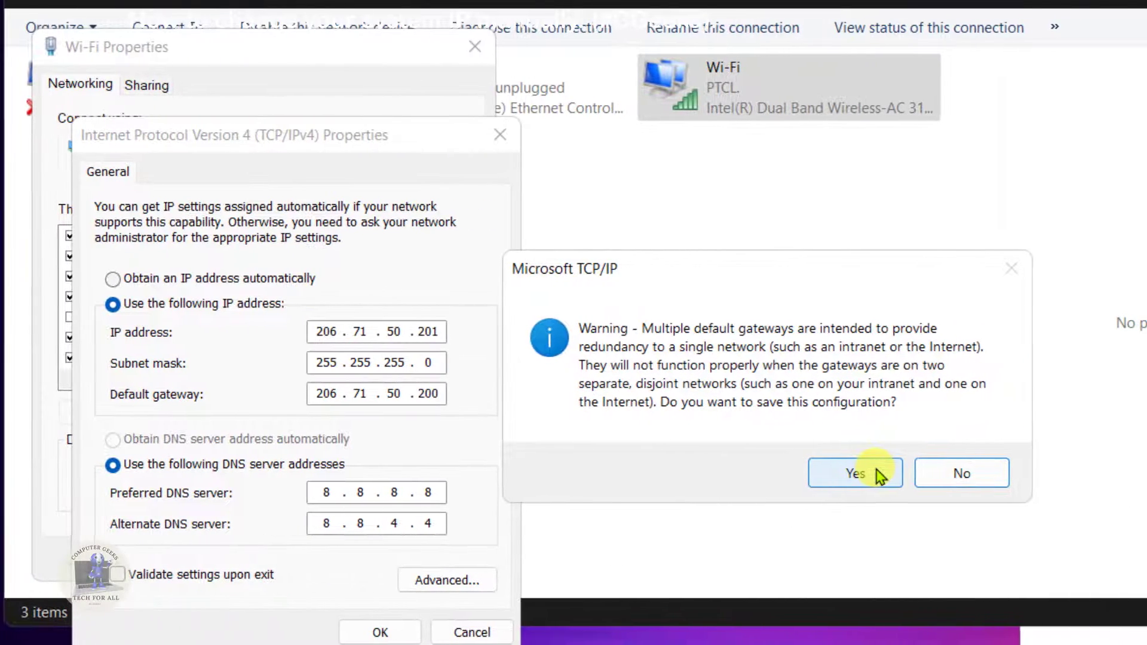
{"action": "left_click", "coordinate": [878, 476]}
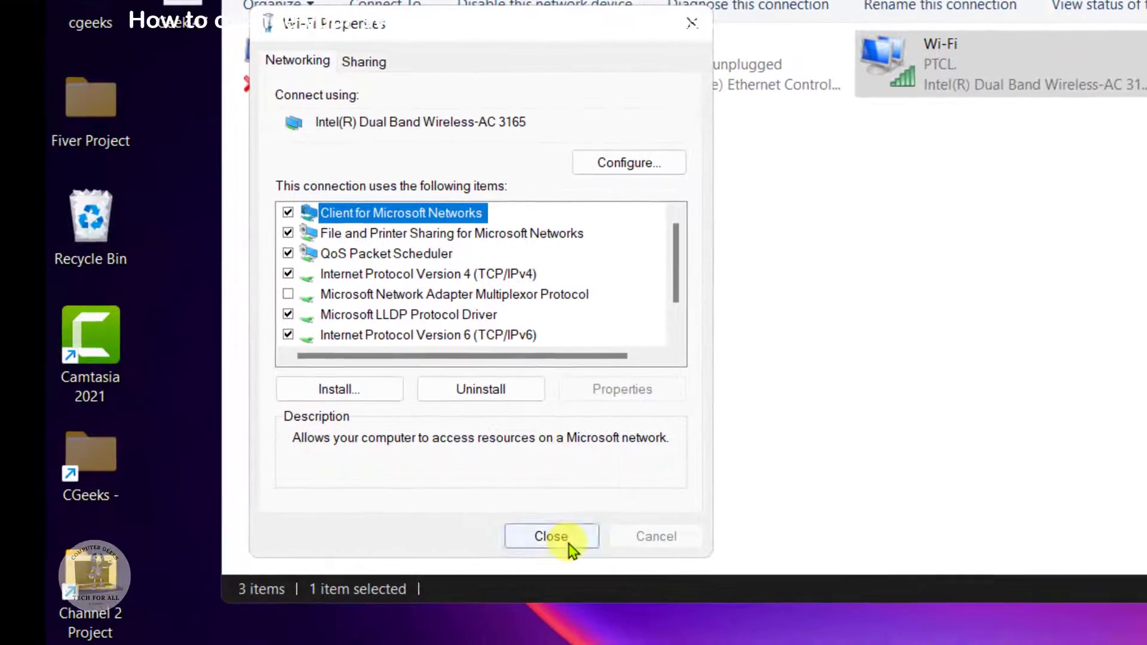
{"action": "left_click", "coordinate": [334, 560]}
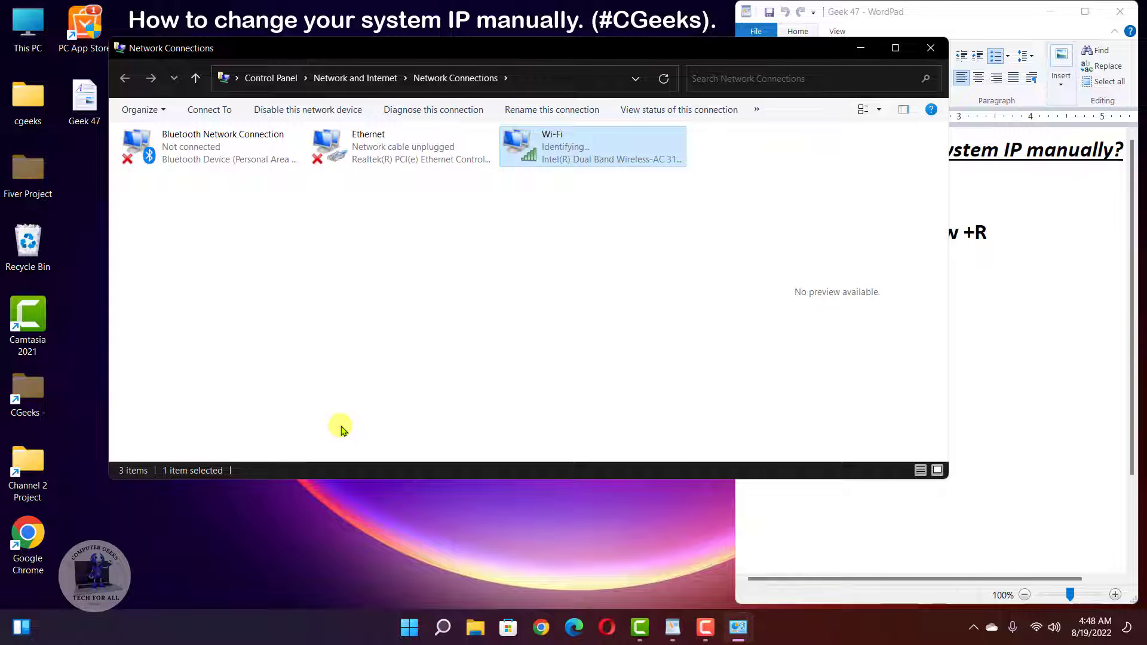
Open a Command Prompt and run ipconfig to check the adapter's IP configuration.
{"action": "key", "text": "super+r"}
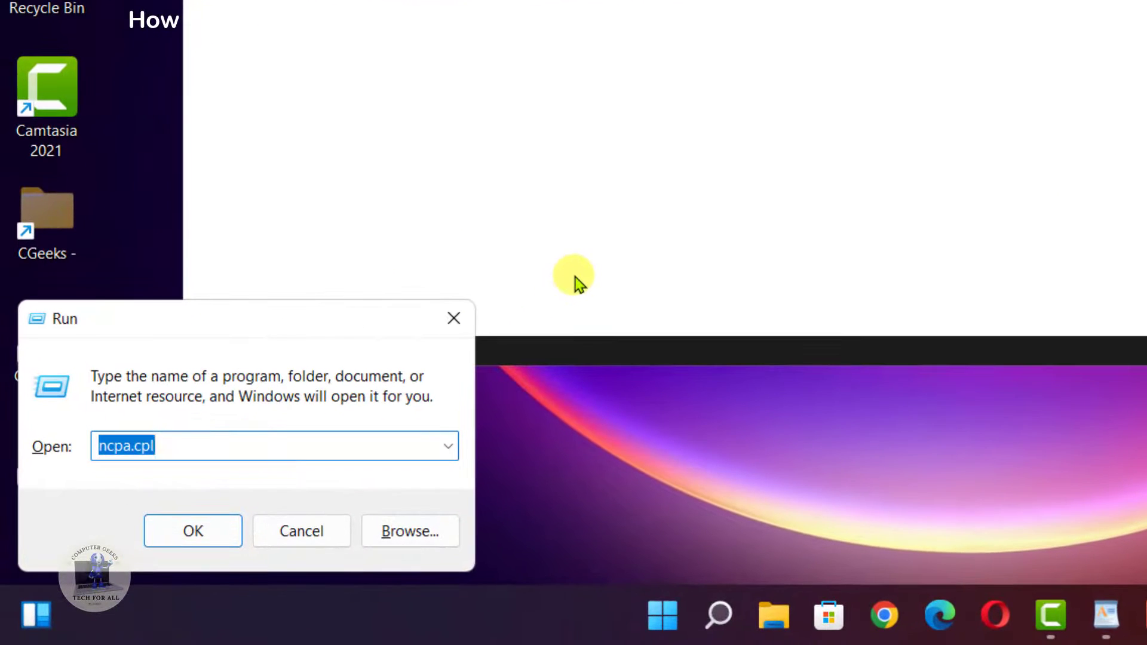
{"action": "type", "text": "cmd"}
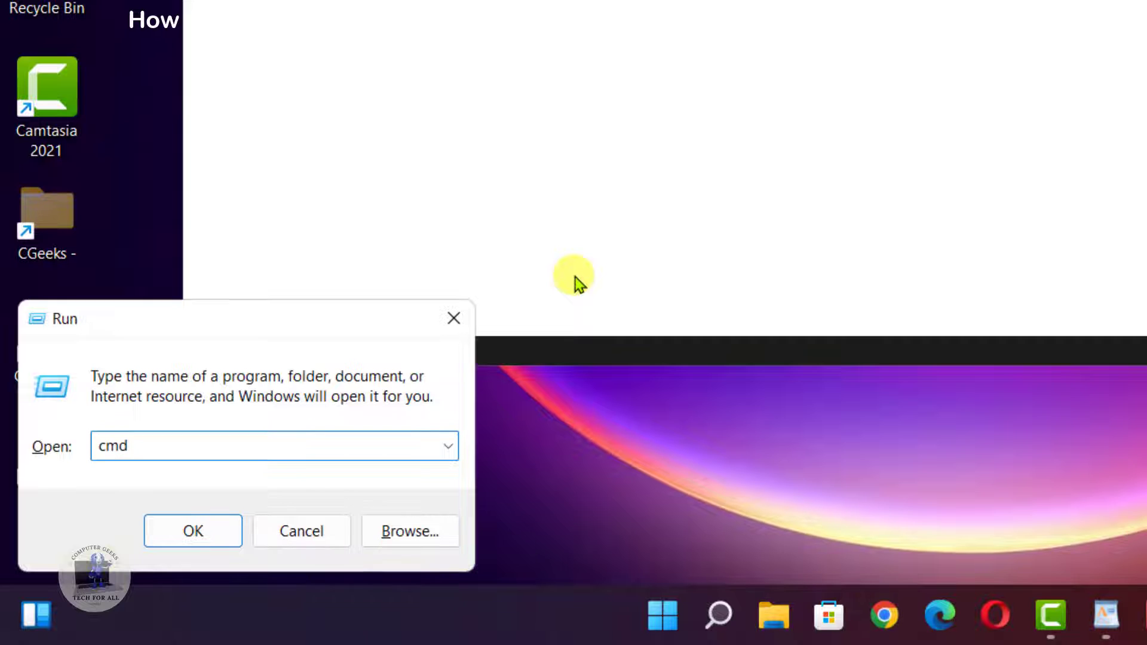
{"action": "key", "text": "Return"}
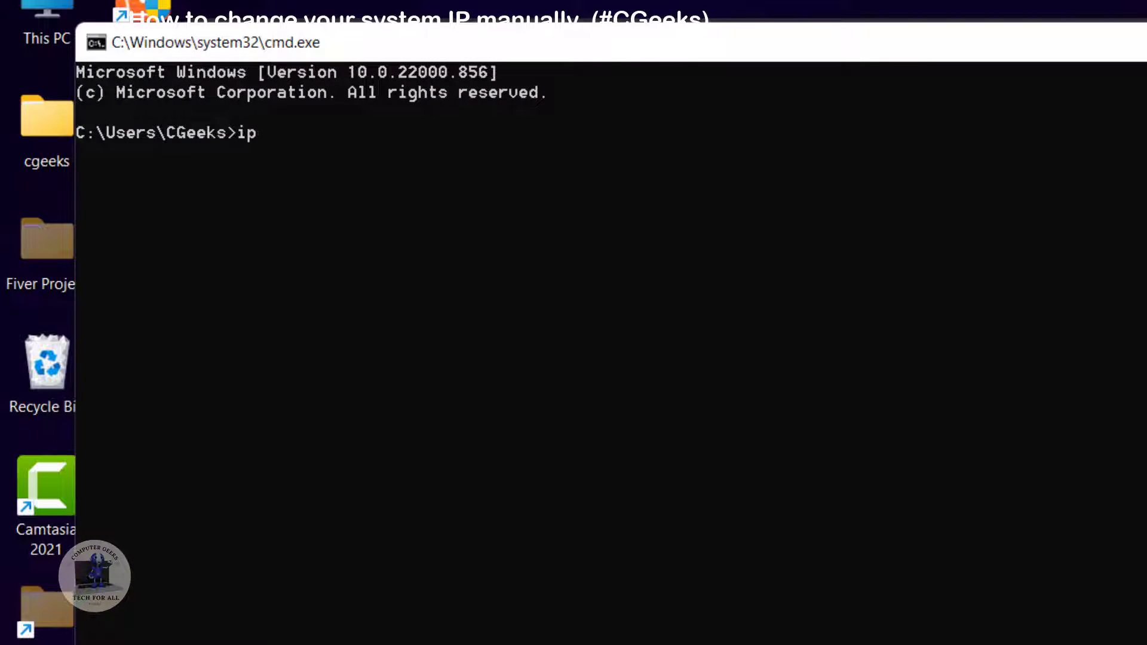
{"action": "type", "text": "ipconfig/all"}
{"action": "key", "text": "Return"}
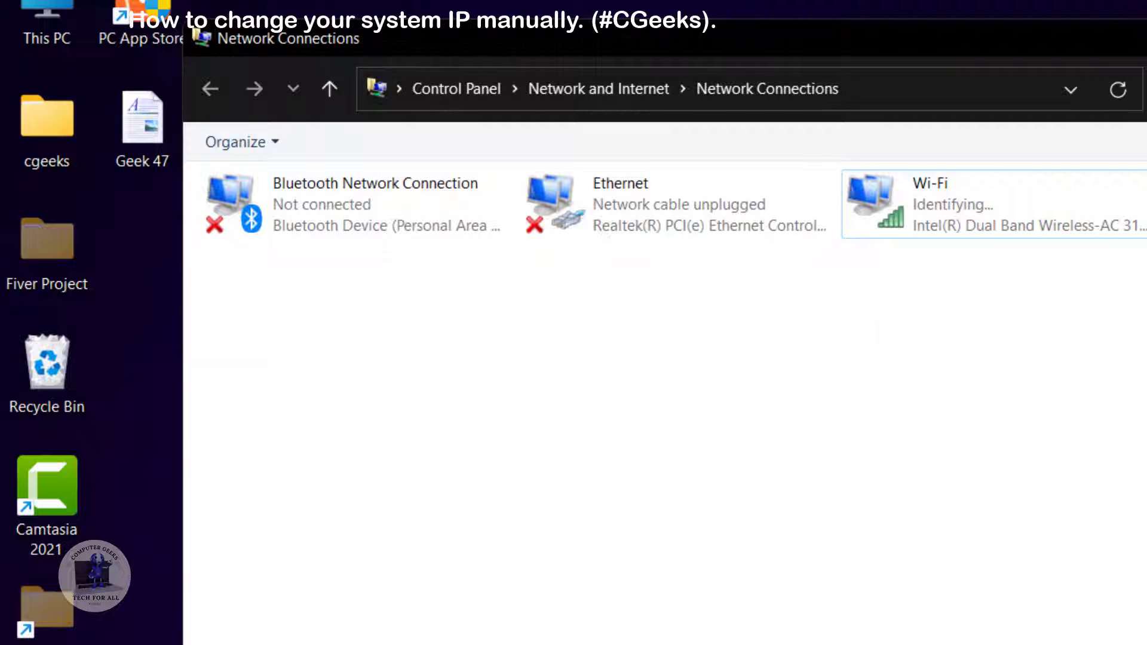
Reopen the Wi-Fi adapter's Internet Protocol Version 4 (TCP/IPv4) properties from Network Connections.
{"action": "right_click", "coordinate": [907, 214]}
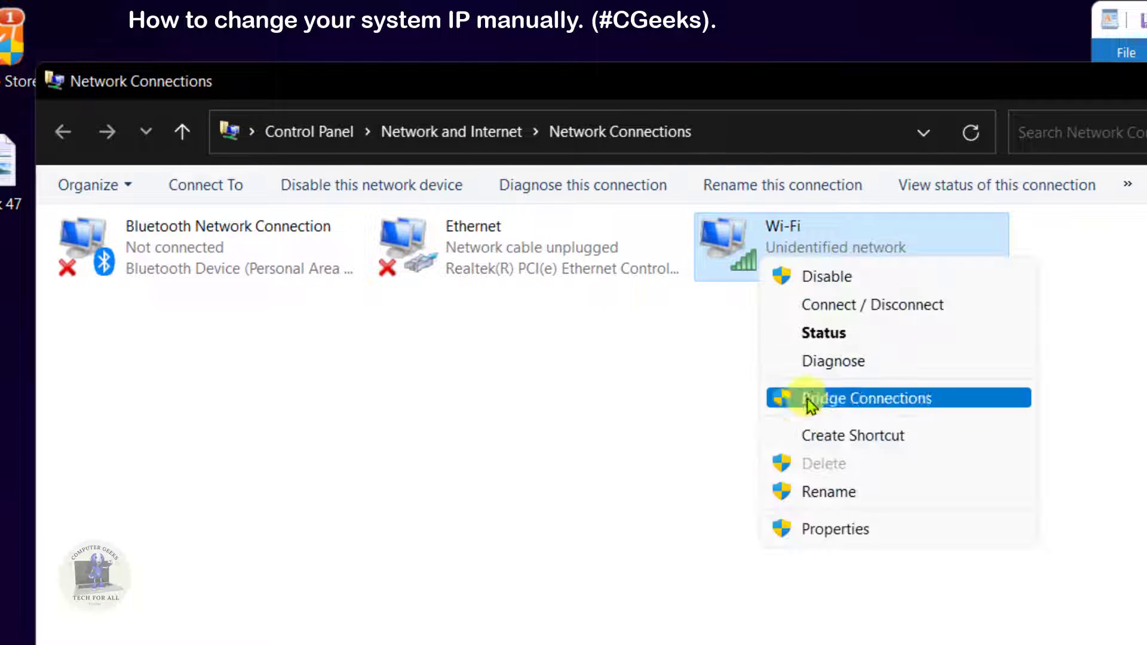
{"action": "left_click", "coordinate": [842, 526]}
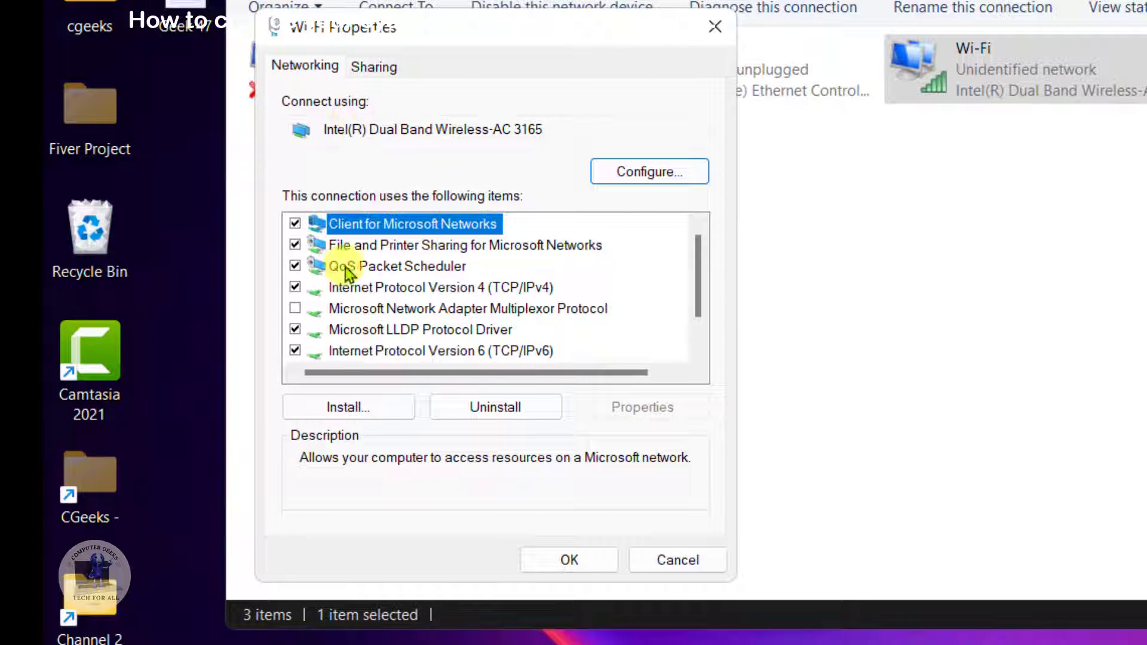
{"action": "left_click", "coordinate": [334, 287]}
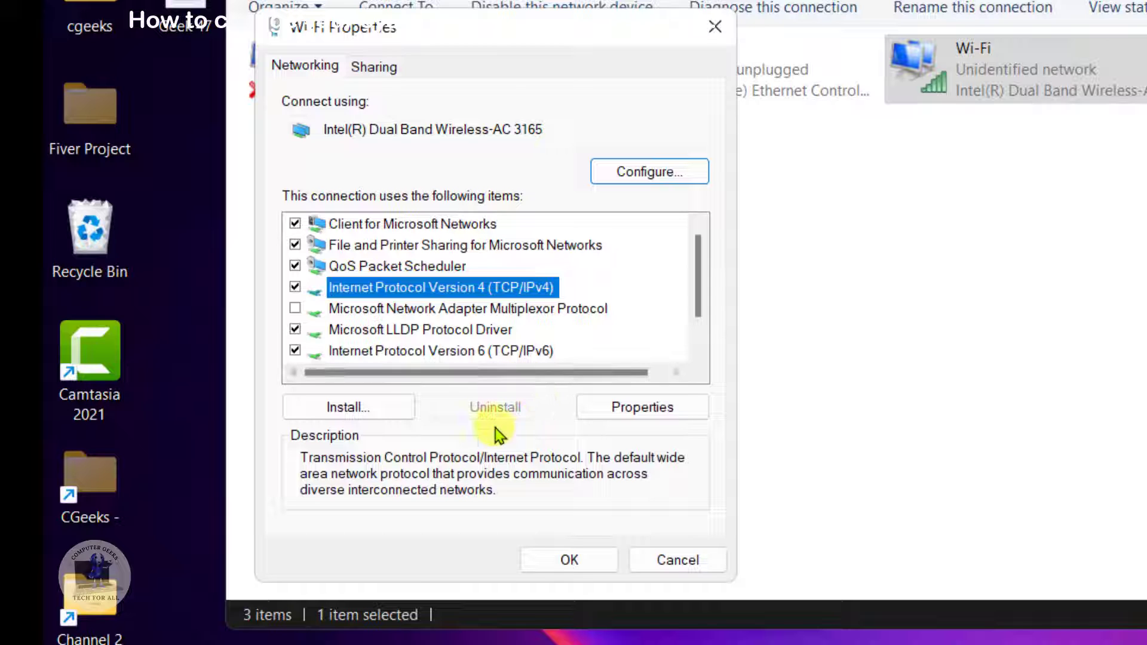
{"action": "left_click", "coordinate": [613, 401]}
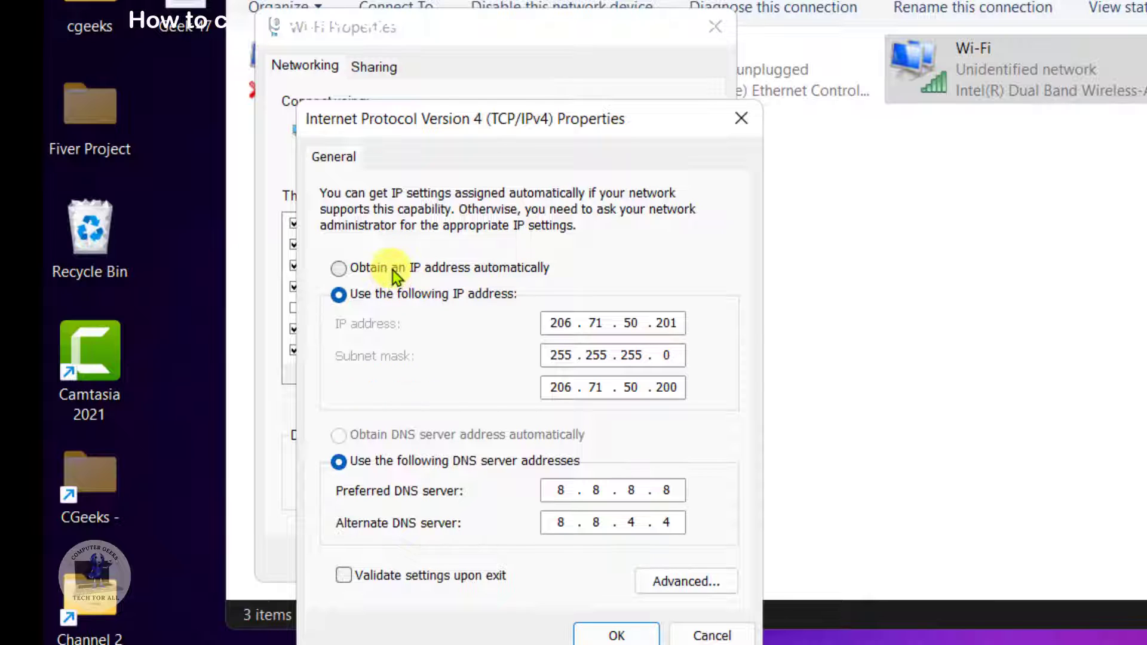
Set both the IP address and the DNS server address to be obtained automatically, and save the Wi-Fi properties.
{"action": "left_click", "coordinate": [385, 269]}
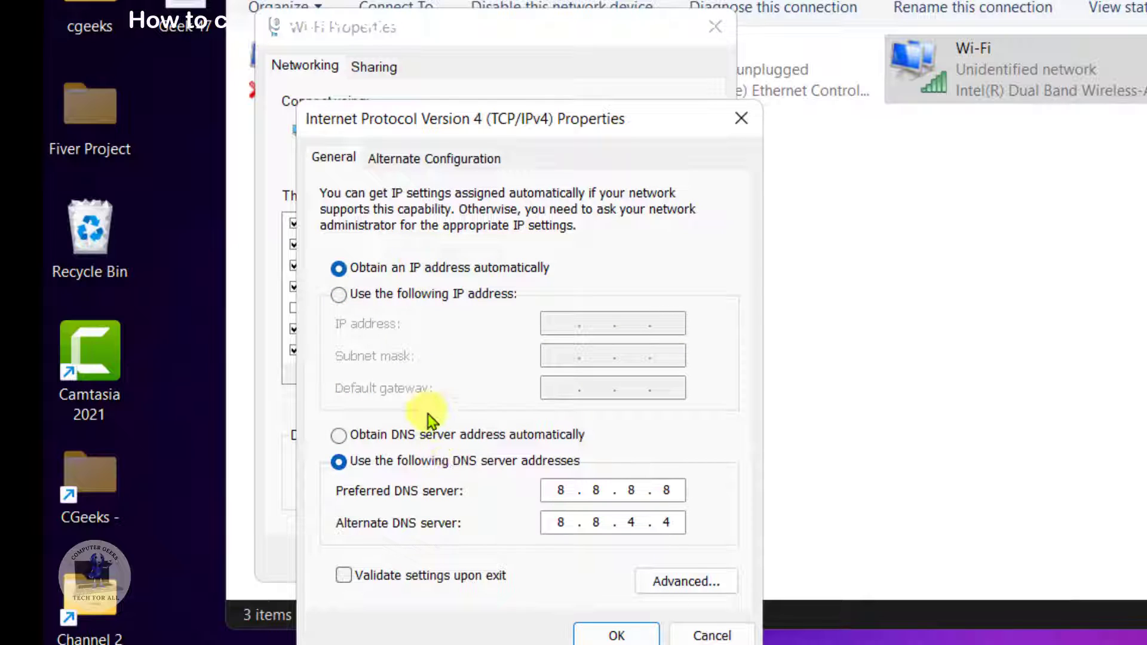
{"action": "left_click", "coordinate": [439, 436]}
{"action": "left_click", "coordinate": [600, 639]}
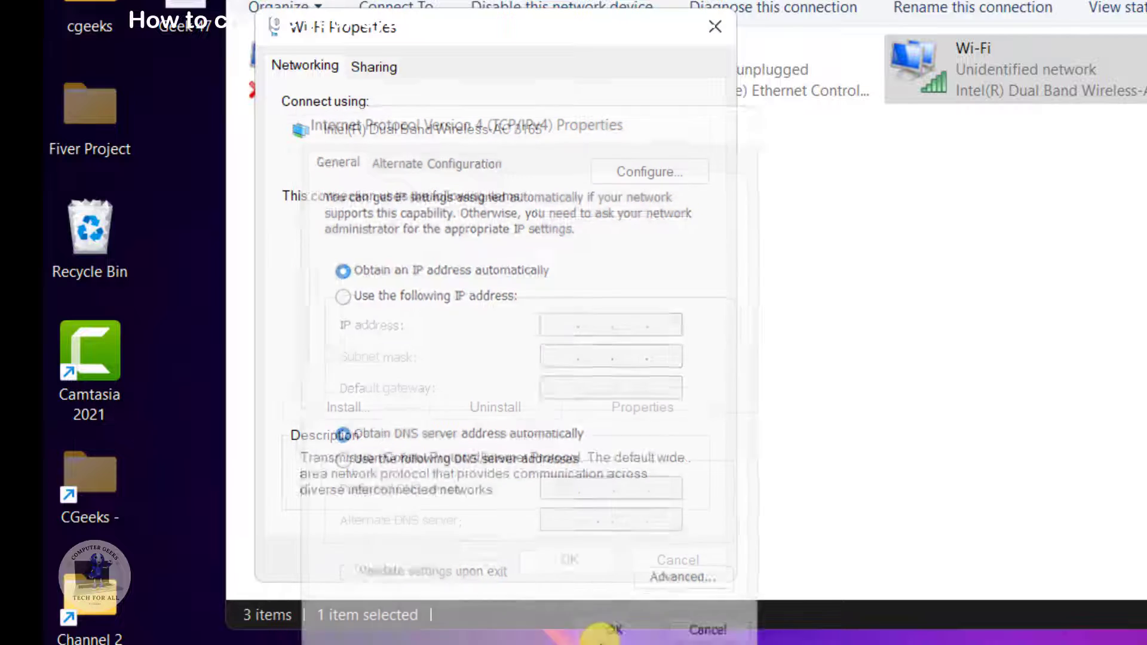
{"action": "left_click", "coordinate": [568, 559]}
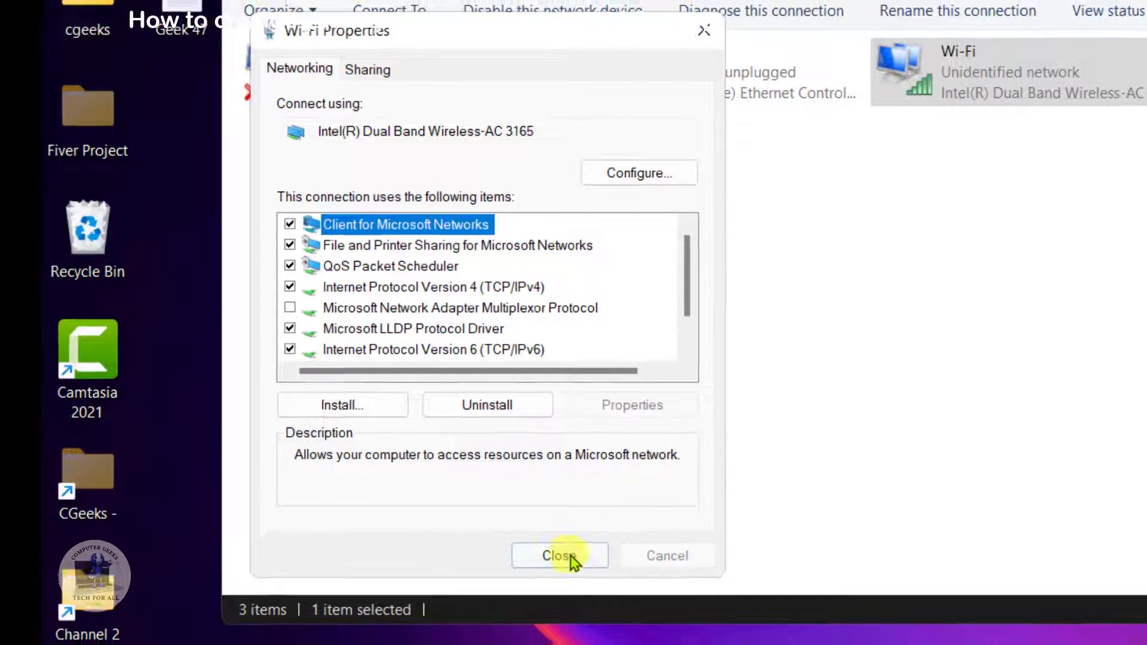